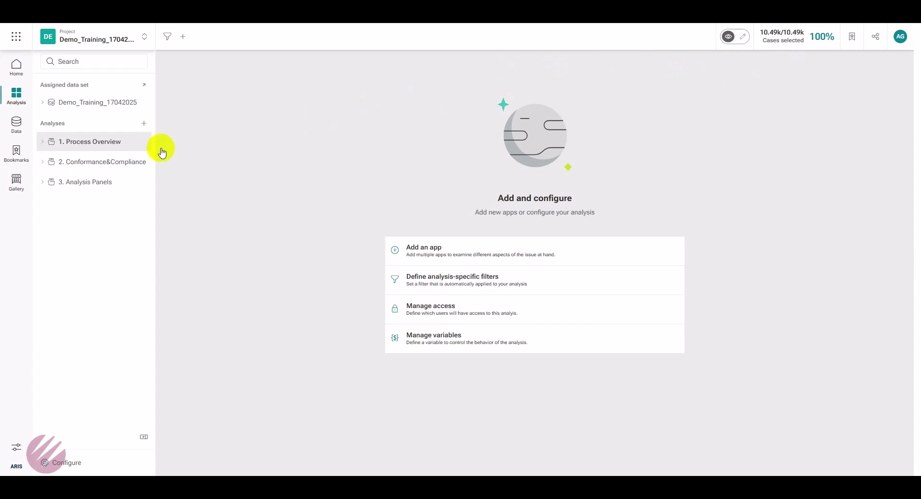
# Step: Open the Process explorer under 1. Process Overview and show 98.6% of activities and 92.3% of connections
pyautogui.click(49, 143)
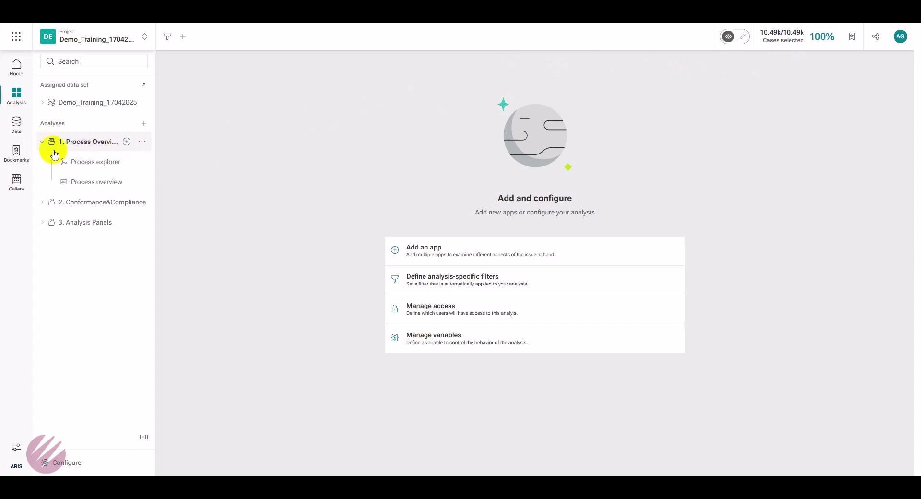
pyautogui.click(80, 168)
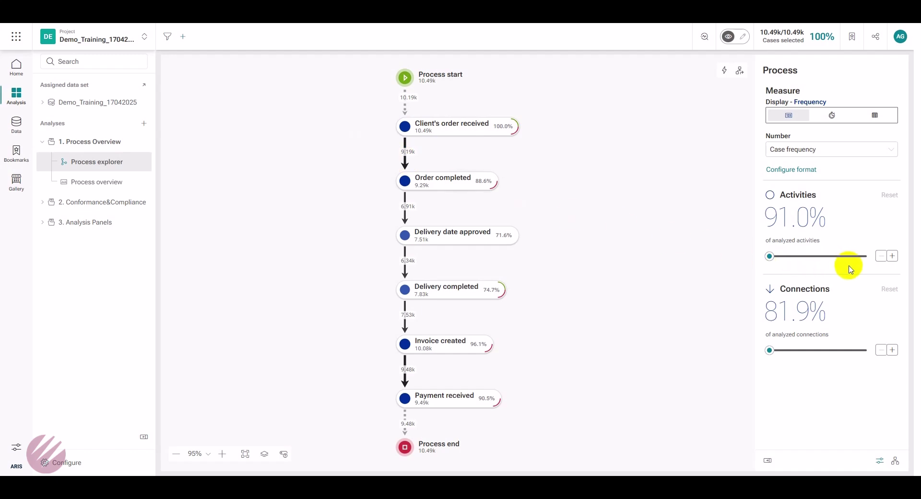
pyautogui.moveTo(771, 256); pyautogui.dragTo(834, 256)
pyautogui.click(891, 350)
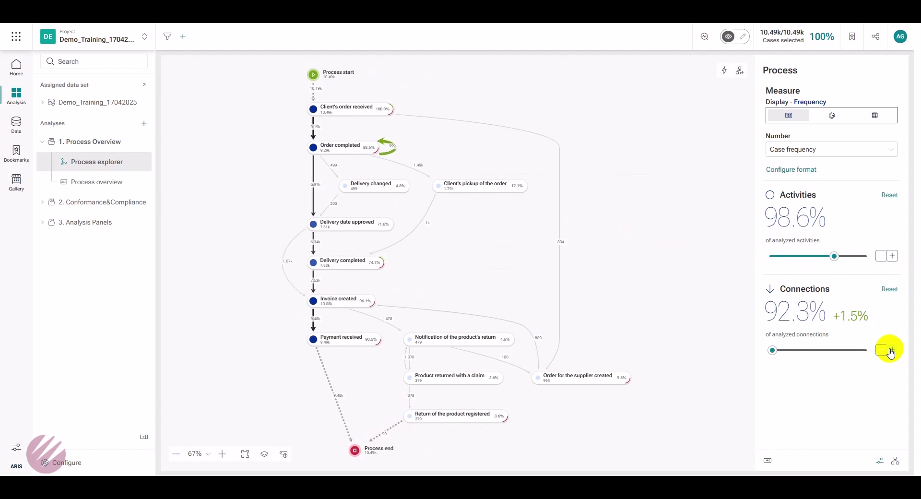
# Step: Examine the process graph from start to end, including the delivery, pickup and product return branches with their case frequencies
pyautogui.moveTo(584, 430); pyautogui.dragTo(585, 394)
pyautogui.scroll(3, 545, 385)
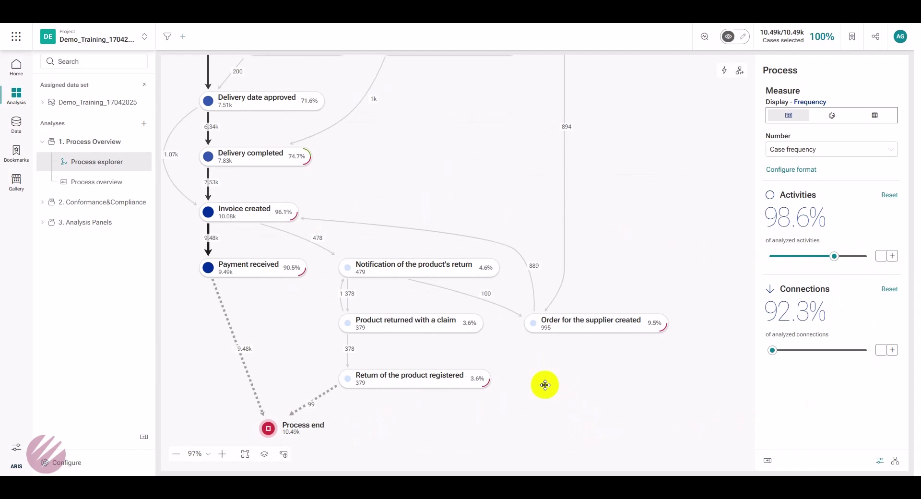
pyautogui.scroll(1, 545, 385)
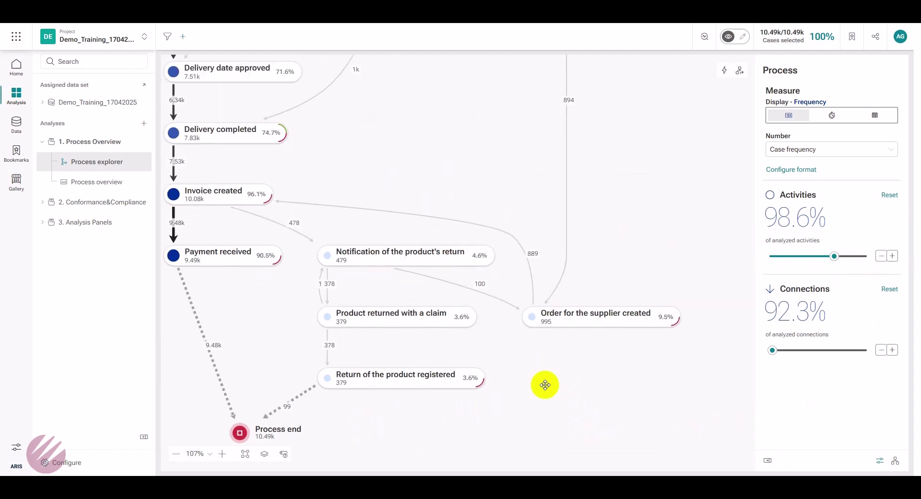
pyautogui.moveTo(545, 385); pyautogui.dragTo(575, 387)
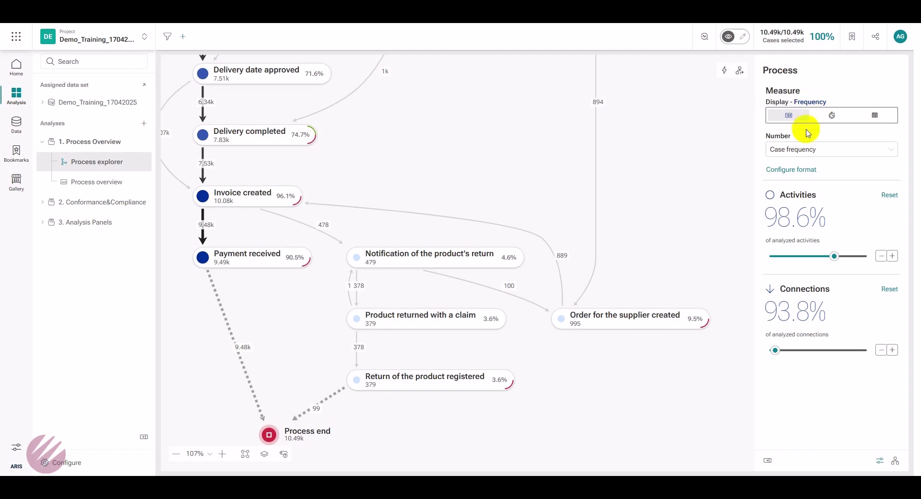
pyautogui.moveTo(477, 113); pyautogui.dragTo(564, 407)
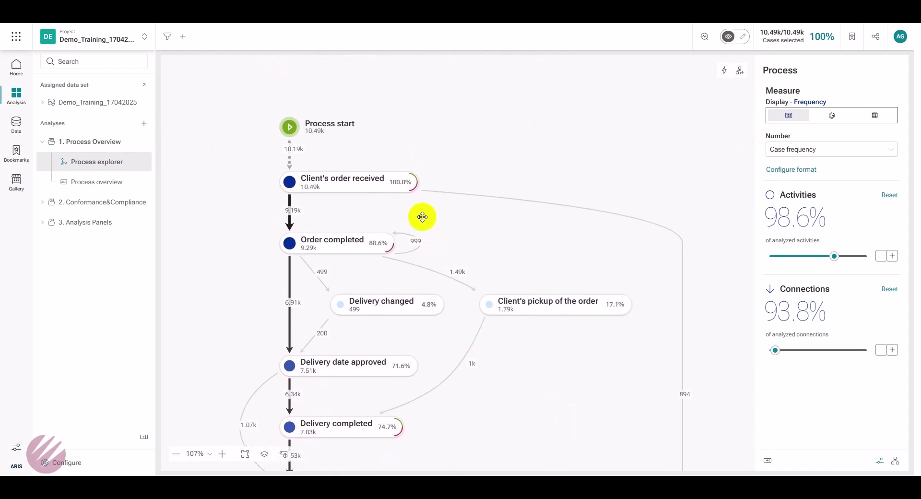
pyautogui.scroll(3, 422, 217)
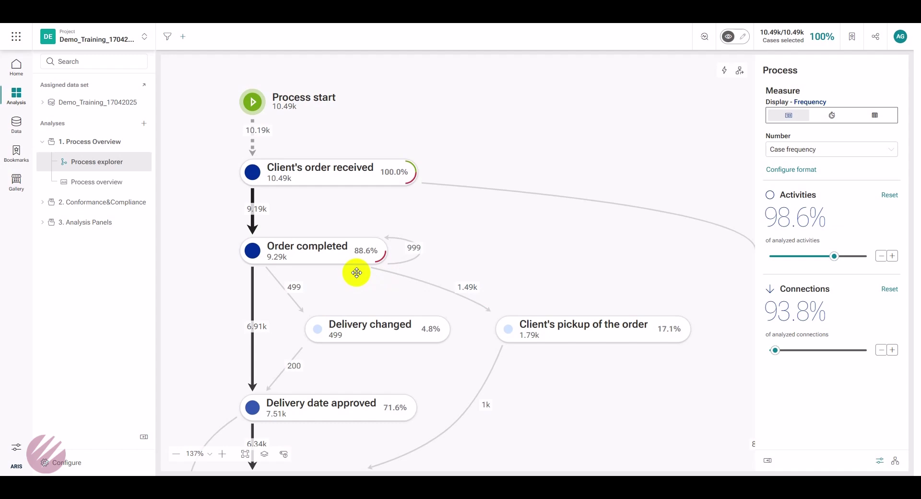
pyautogui.scroll(-4, 356, 272)
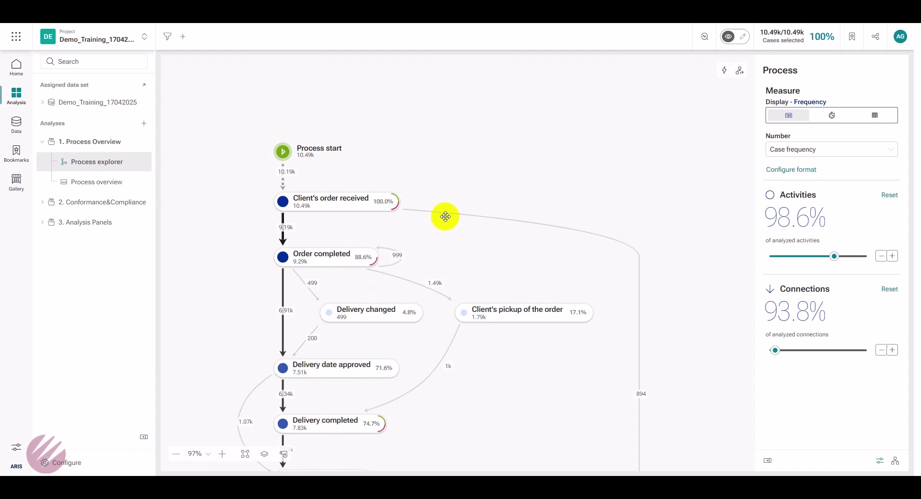
pyautogui.moveTo(469, 243); pyautogui.dragTo(351, 61)
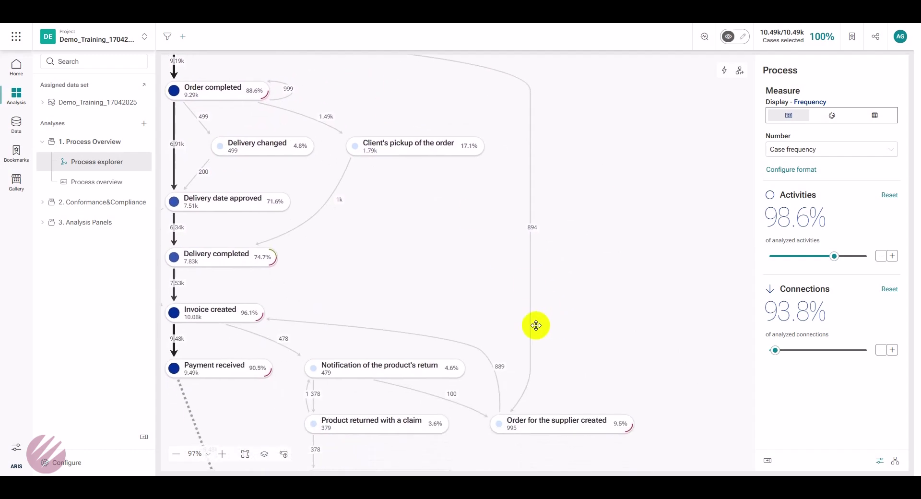
pyautogui.moveTo(502, 321); pyautogui.dragTo(440, 191)
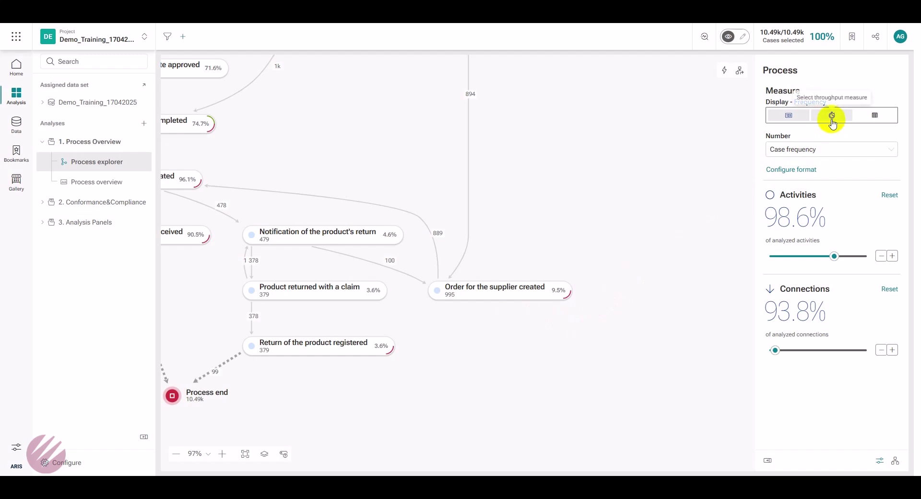
# Step: Display the process graph by average throughput time, and after that by the custom average number-of-activities measure
pyautogui.click(833, 118)
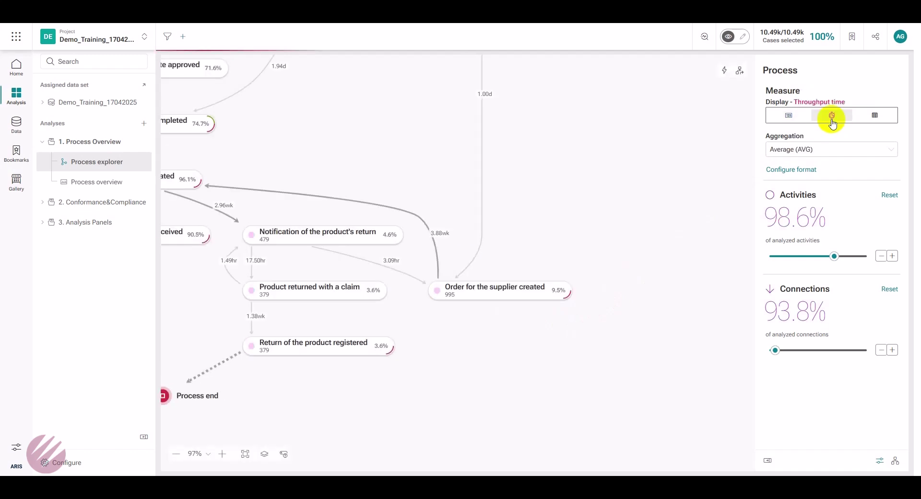
pyautogui.click(872, 118)
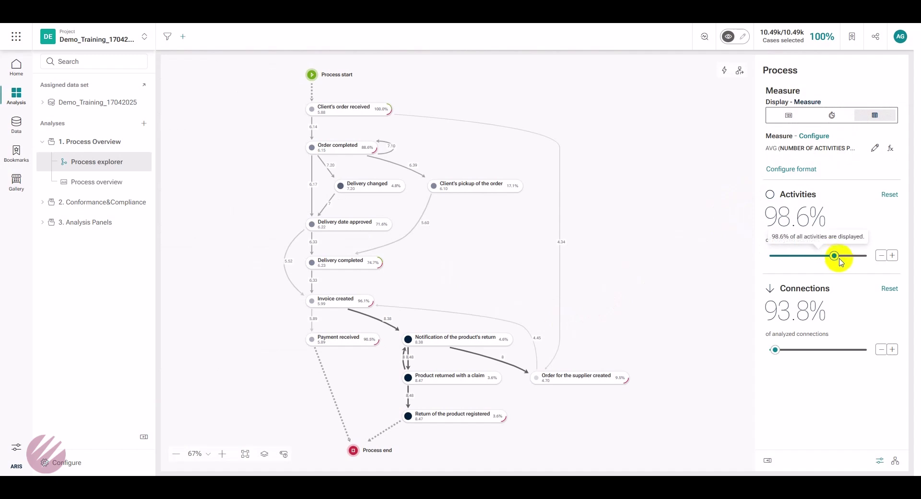
# Step: Show 100% of activities and 100% of connections, and set the graph's display measure back to case frequency
pyautogui.moveTo(835, 255); pyautogui.dragTo(870, 255)
pyautogui.moveTo(775, 350); pyautogui.dragTo(867, 350)
pyautogui.moveTo(869, 354)
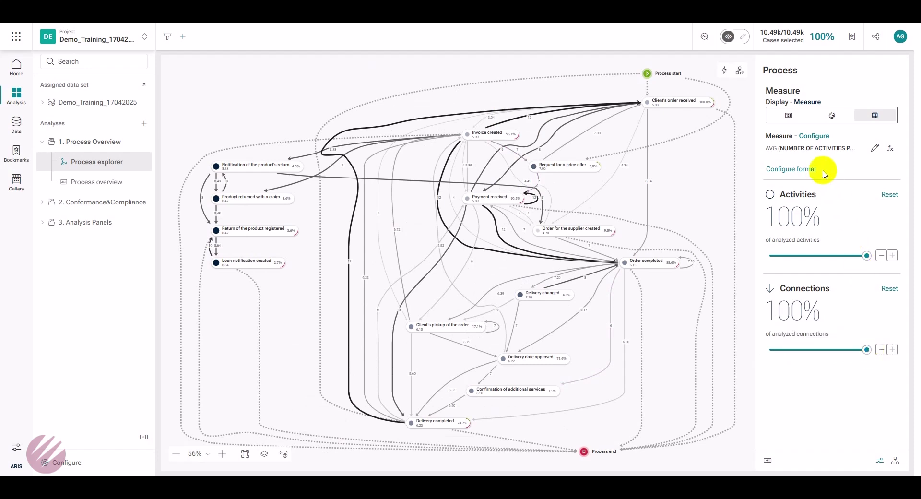
pyautogui.click(789, 115)
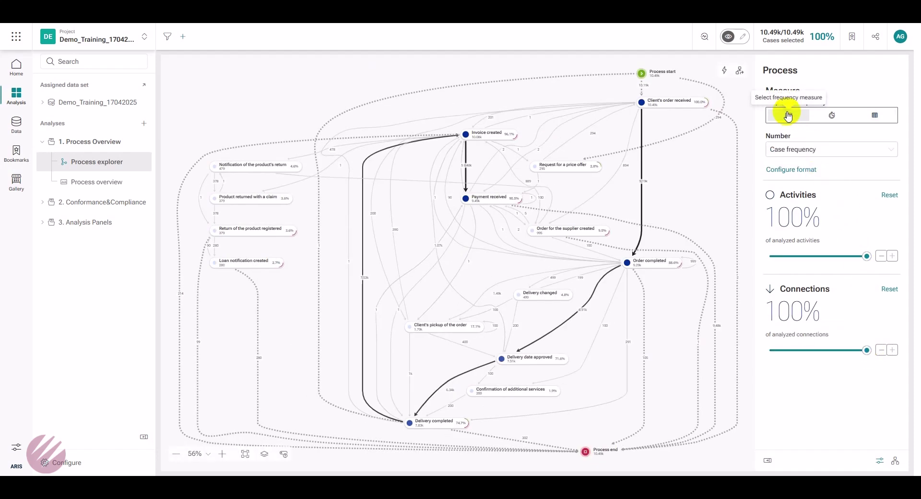
# Step: Show the process variants and switch them to the list view
pyautogui.click(895, 463)
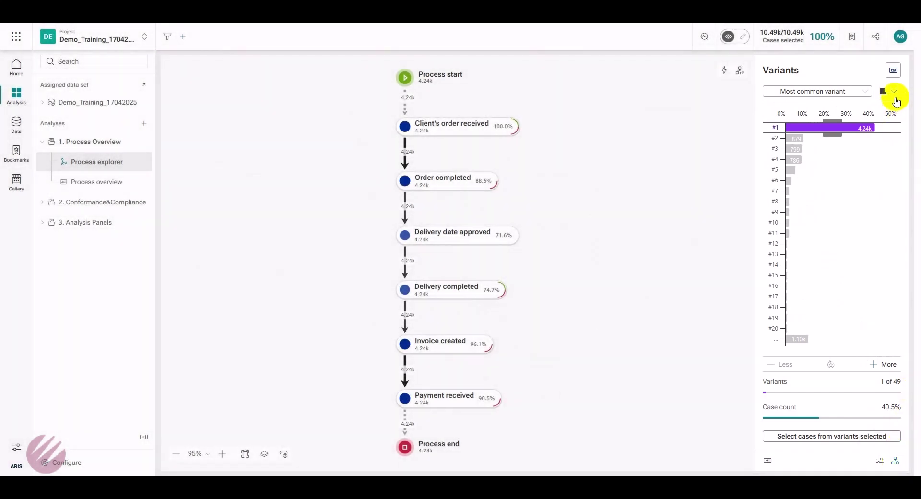
pyautogui.click(893, 92)
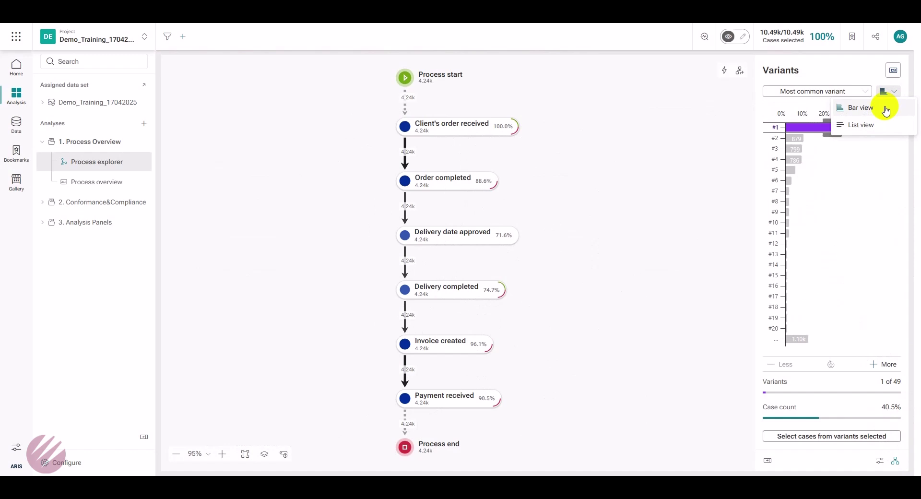
pyautogui.click(872, 125)
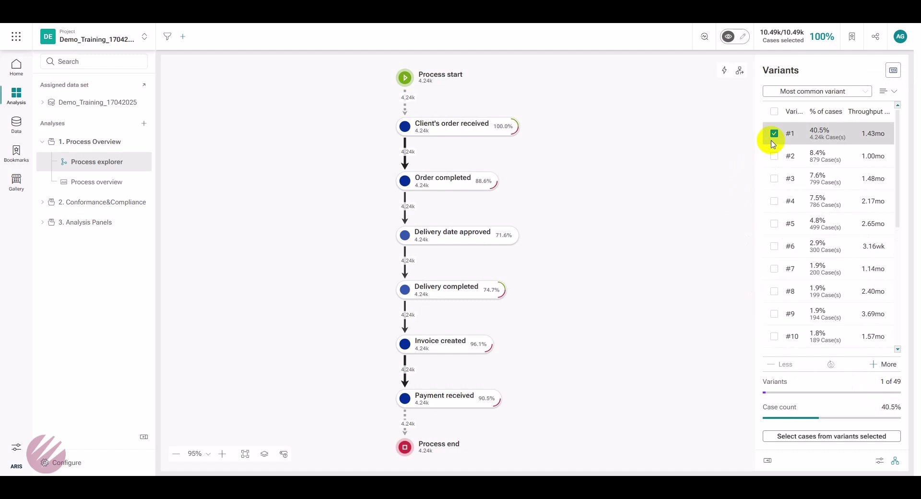
# Step: View variant #2 alone, compare it with variant #1, and leave only variant #2 selected
pyautogui.click(774, 156)
pyautogui.click(774, 133)
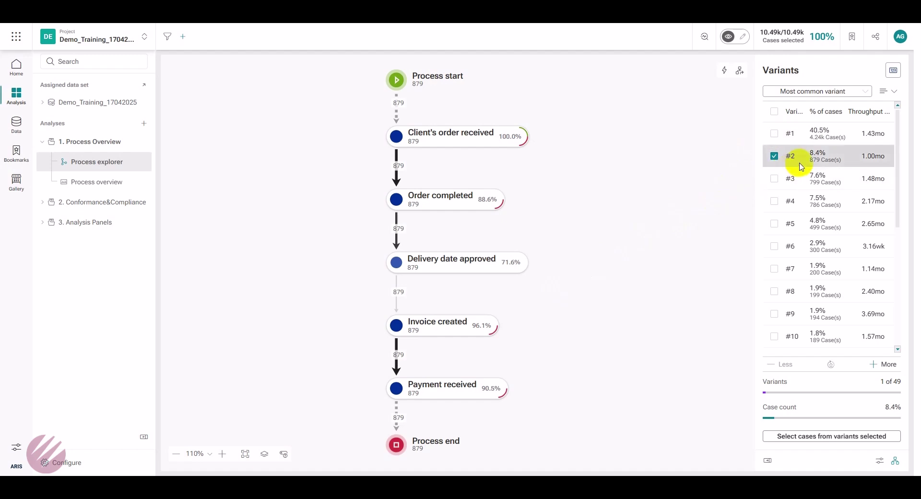
pyautogui.click(774, 134)
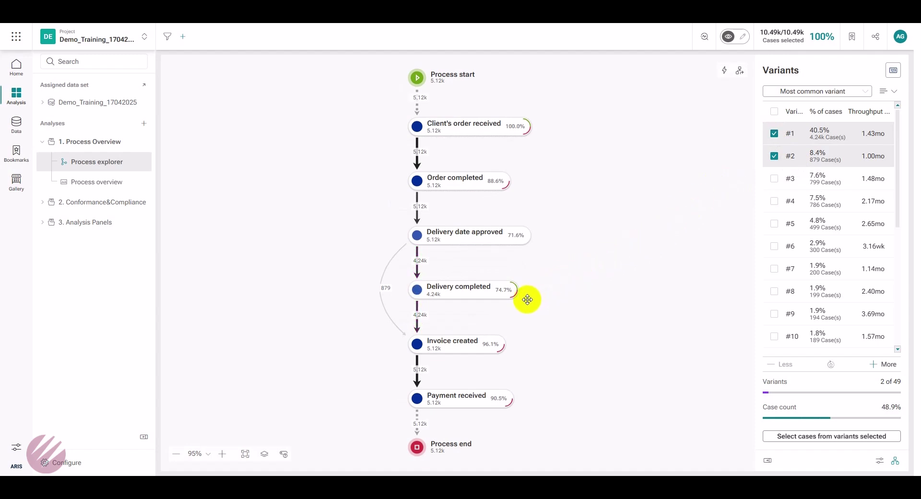
pyautogui.click(774, 133)
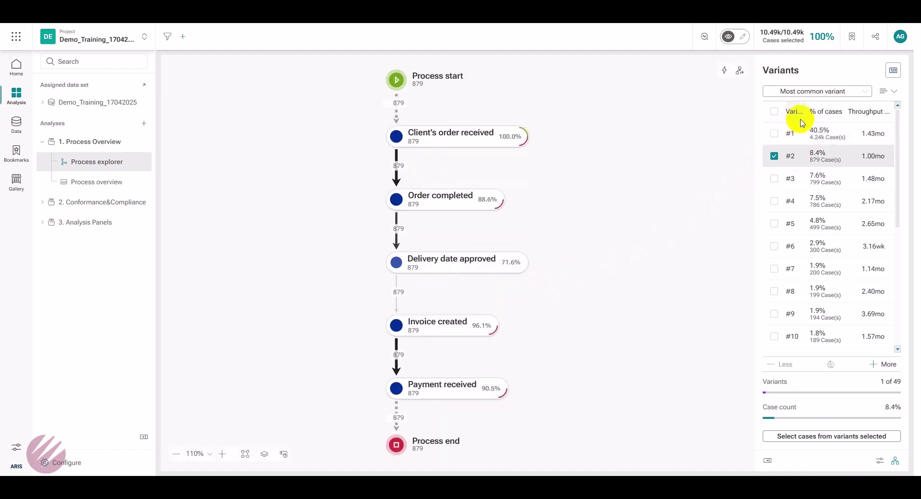
# Step: Order the variants by Least common variant and load more entries at the end of the list
pyautogui.click(821, 92)
pyautogui.click(801, 124)
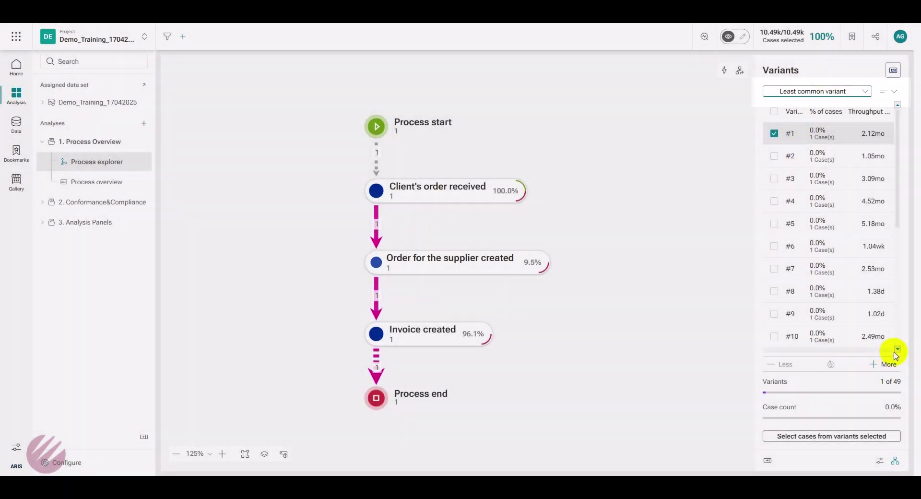
pyautogui.scroll(-5, 893, 305)
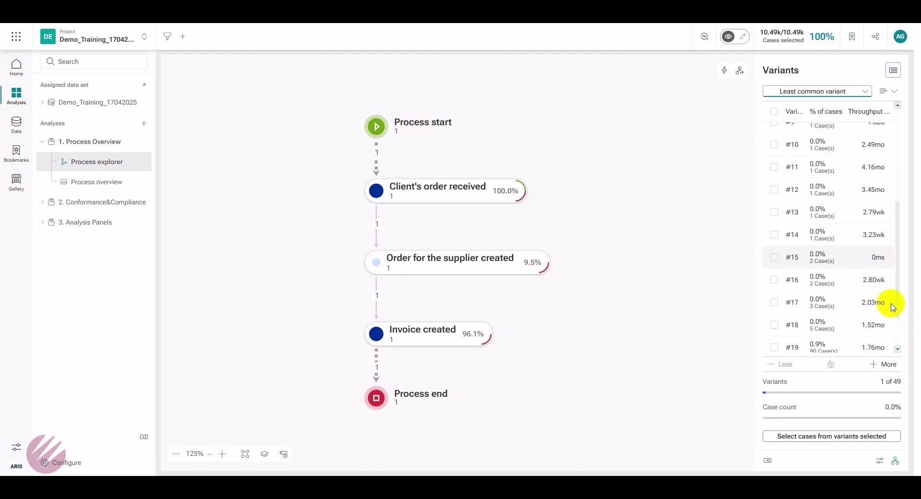
pyautogui.scroll(-3, 893, 305)
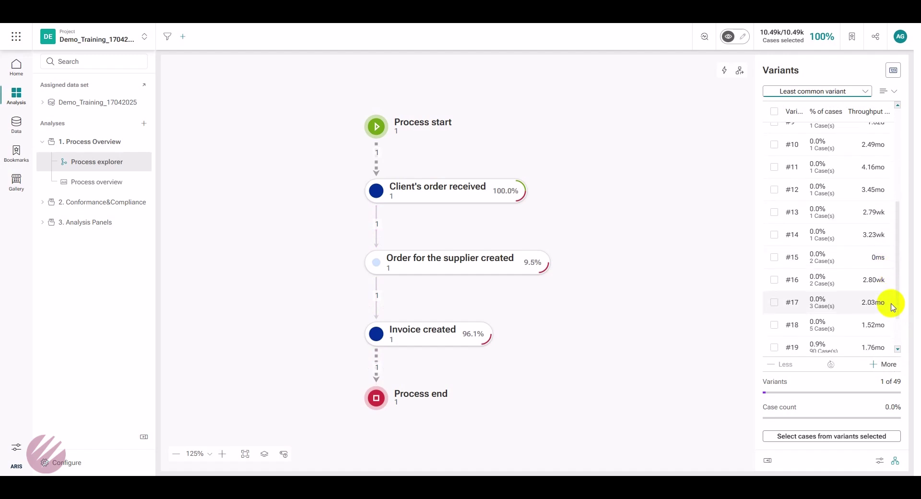
pyautogui.click(873, 367)
# Step: Add variant #22 to the selection alongside variant #1 and enlarge the combined graph around the product return activities
pyautogui.scroll(-3, 855, 285)
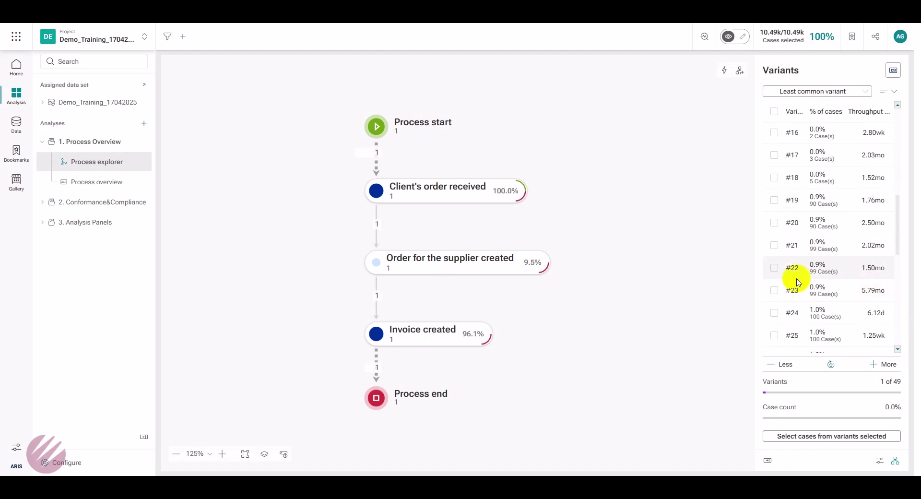
pyautogui.click(776, 269)
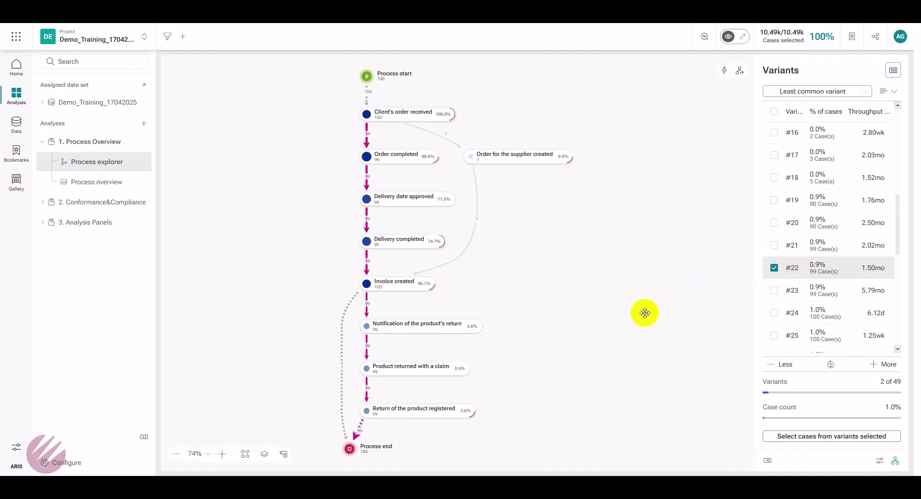
pyautogui.scroll(5, 467, 381)
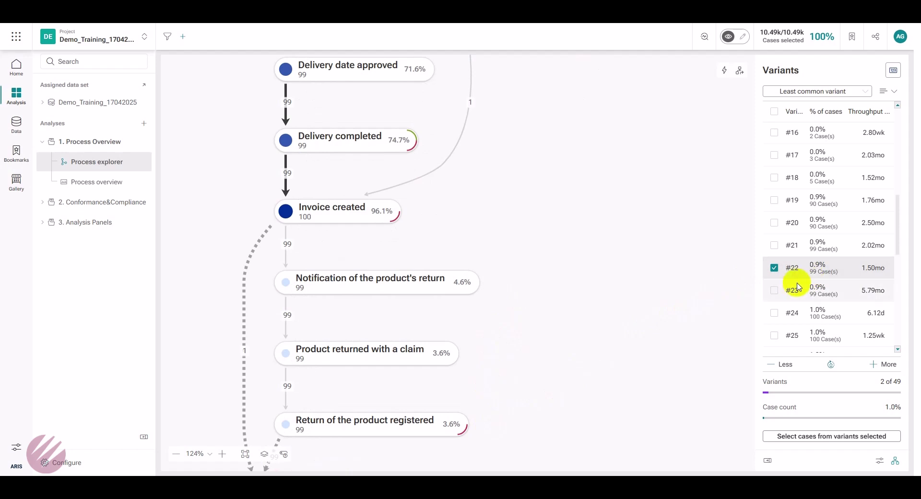
# Step: Filter the analysis to cases that pass through the activity Notification of the product's return
pyautogui.click(399, 285)
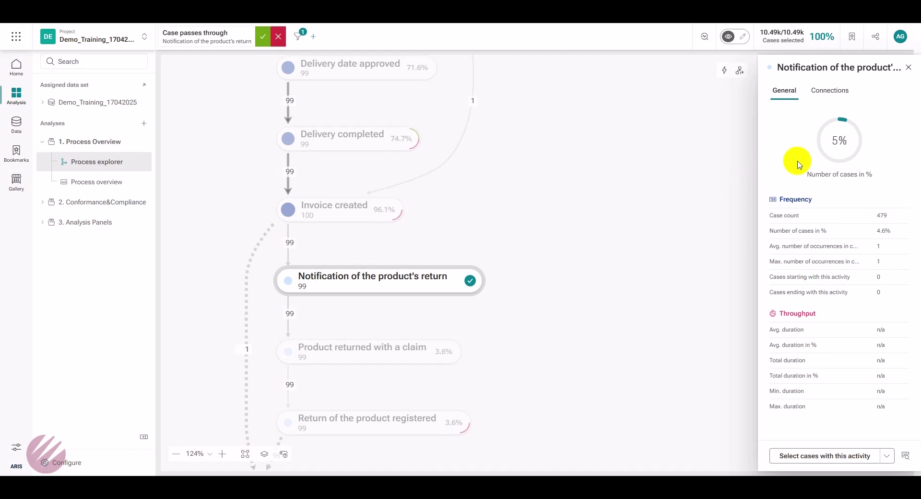
pyautogui.click(825, 460)
pyautogui.click(824, 460)
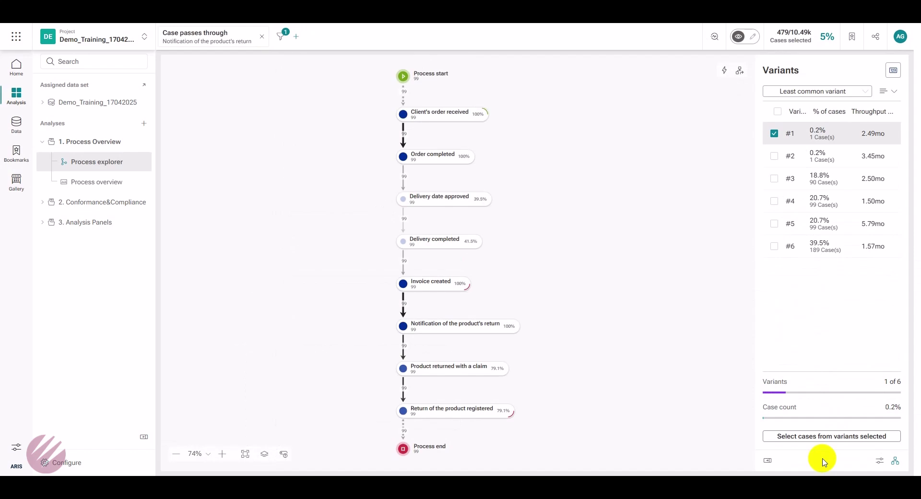
# Step: Order the filtered variants by Most common variant, inspect the first one's flow, and remove the case filter
pyautogui.click(859, 92)
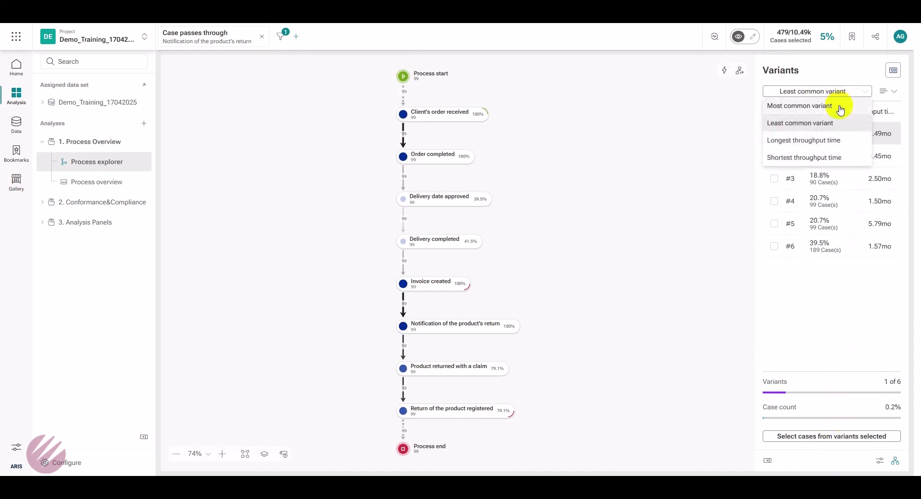
pyautogui.click(838, 106)
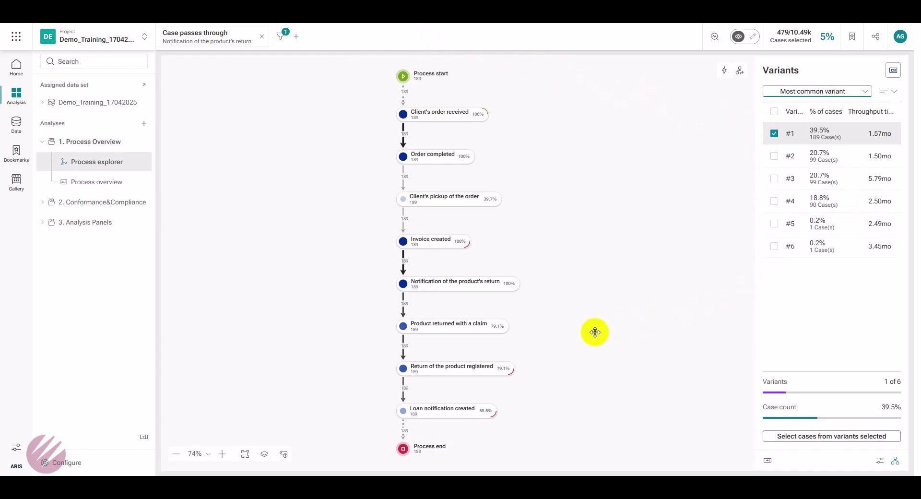
pyautogui.scroll(3, 551, 345)
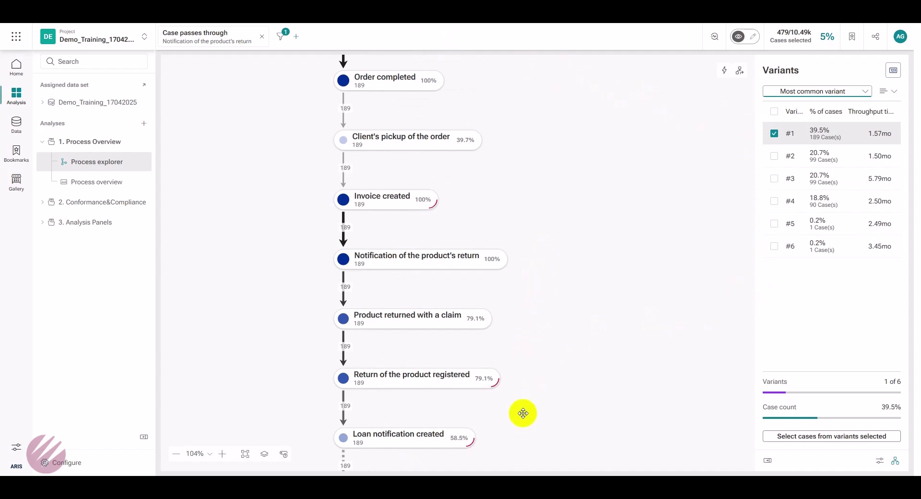
pyautogui.click(262, 37)
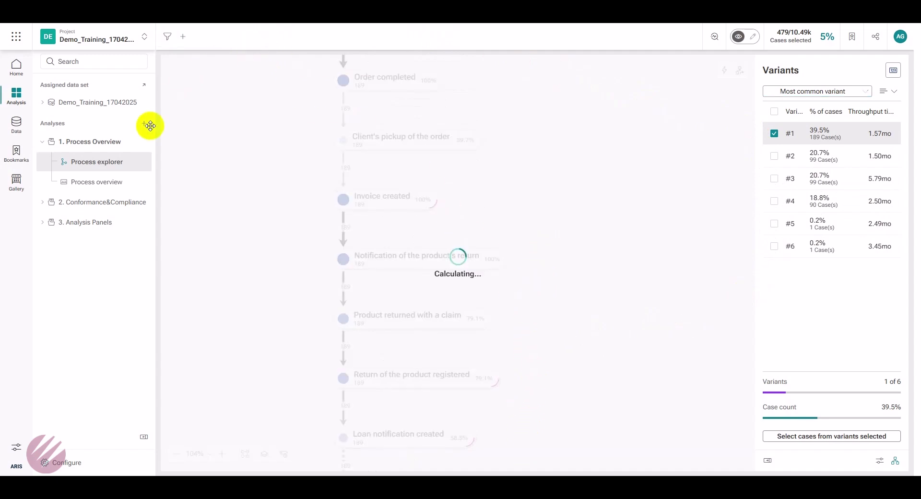
# Step: Open the Process overview dashboard and display the monthly chart for the Activities per case metric
pyautogui.click(106, 183)
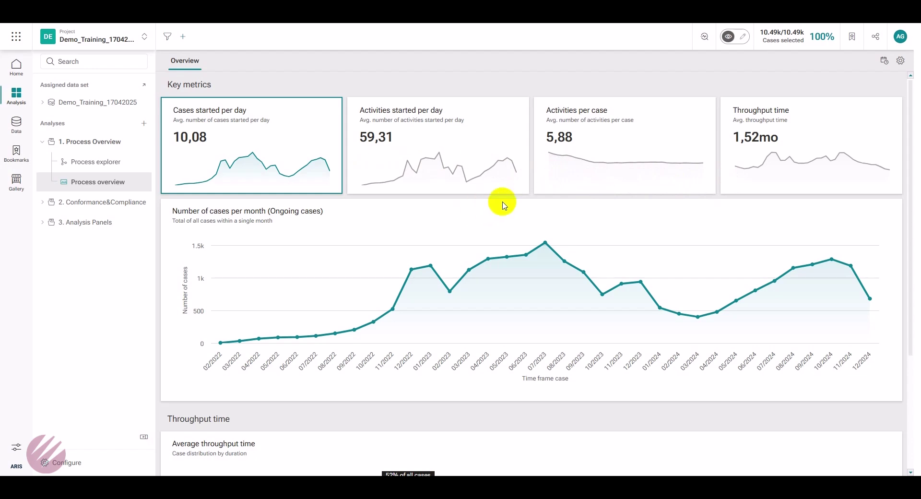
pyautogui.click(571, 177)
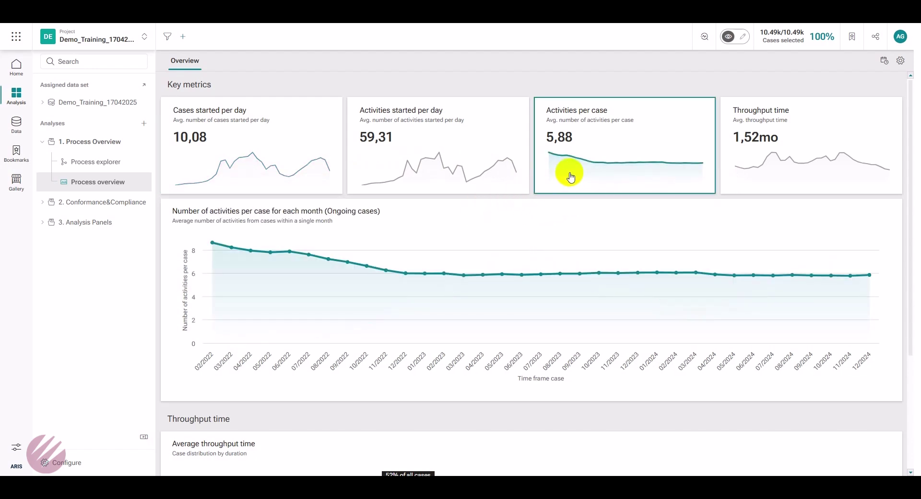
# Step: Preview the key metrics for the time frame 02/01/2022 to 04/01/2022 in the activities-per-case chart and discard the selection
pyautogui.click(212, 244)
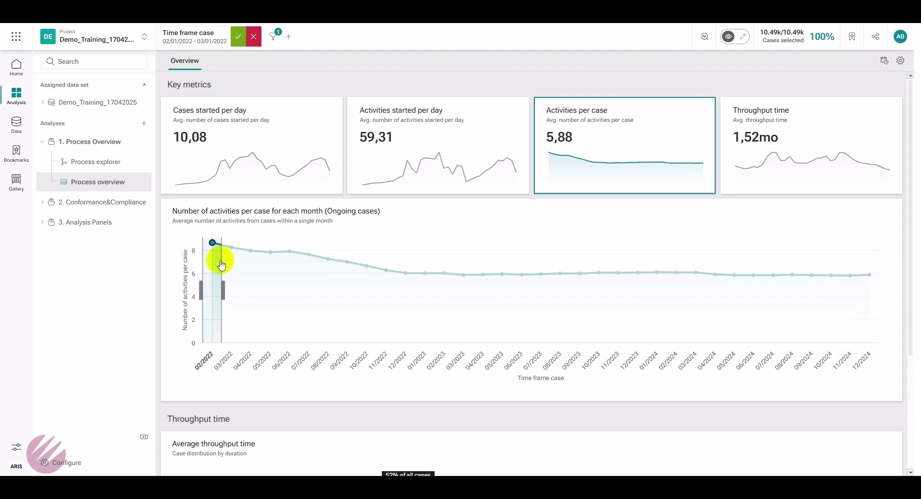
pyautogui.moveTo(222, 287); pyautogui.dragTo(239, 289)
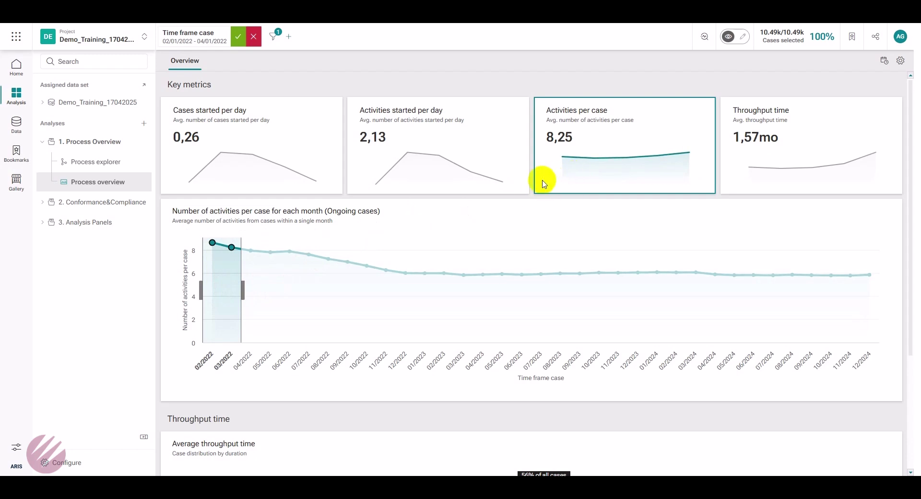
pyautogui.click(248, 37)
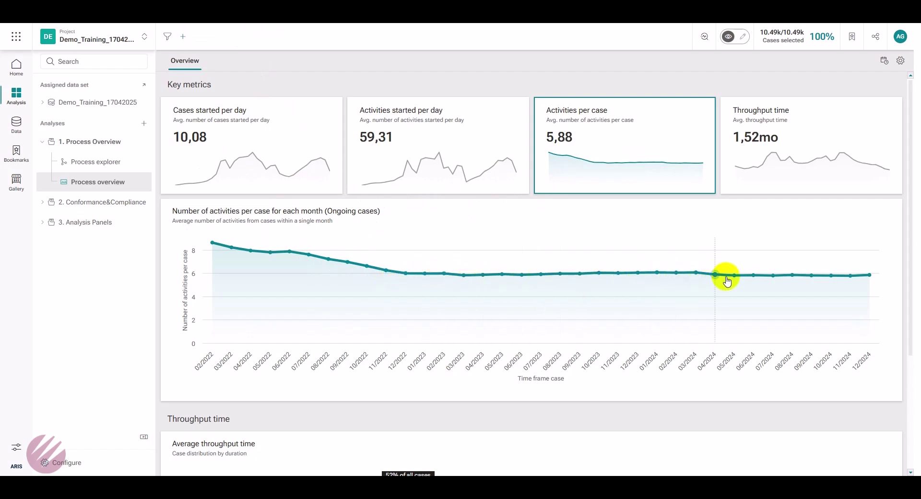
# Step: Preview the key metrics for 12/2024 in the activities-per-case chart and discard the time frame selection
pyautogui.click(869, 276)
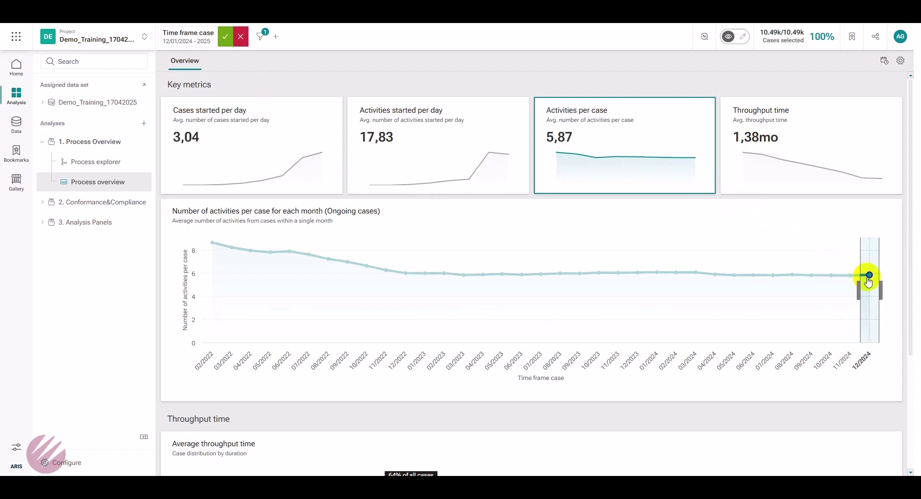
pyautogui.moveTo(869, 282)
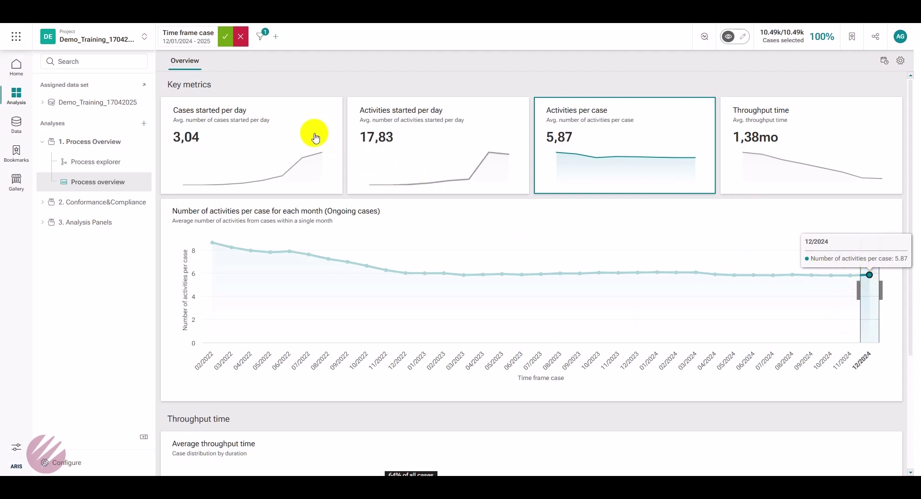
pyautogui.click(241, 36)
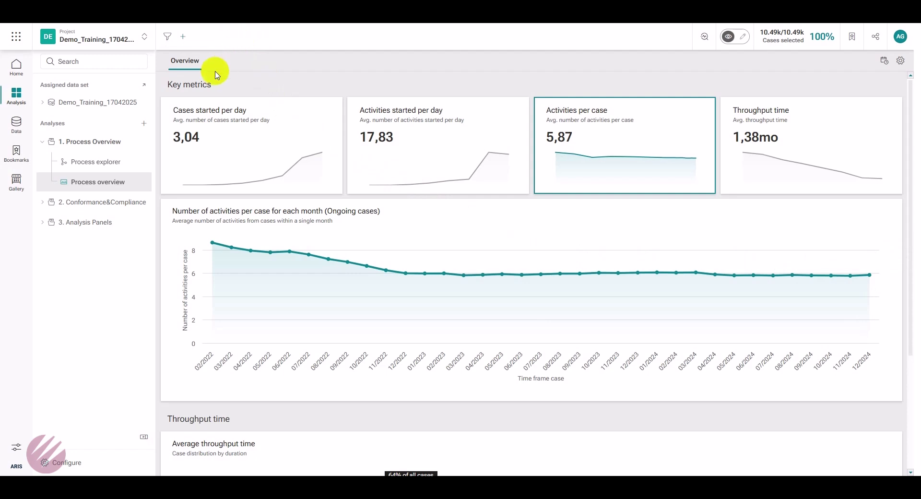
# Step: In the Process explorer, show 97.2% of the activities and filter to cases that pass through Notification of the product's return
pyautogui.click(93, 167)
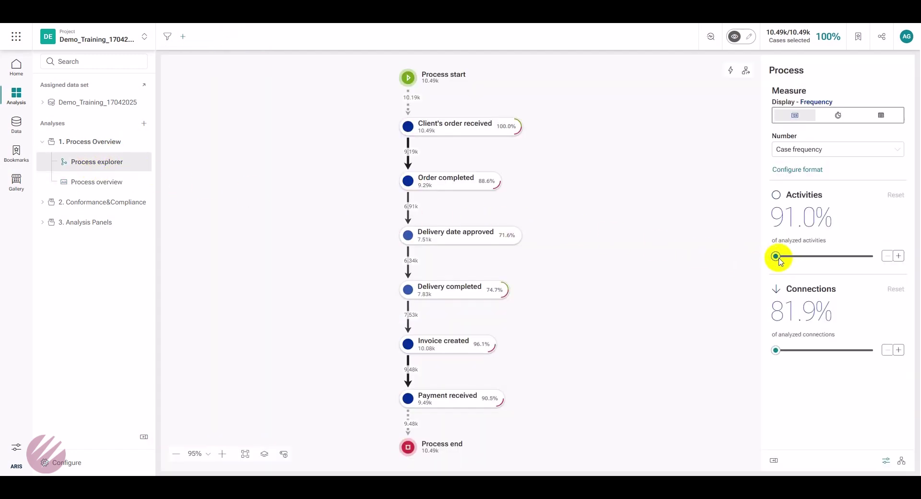
pyautogui.moveTo(776, 257); pyautogui.dragTo(819, 257)
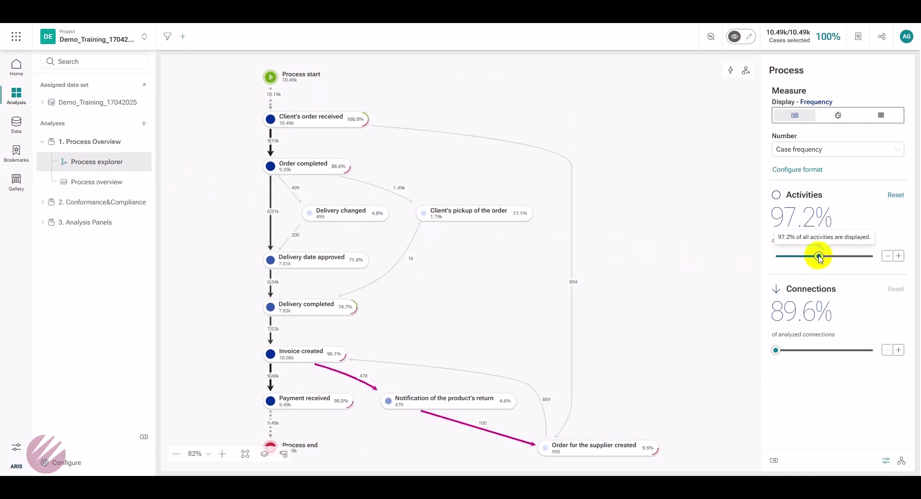
pyautogui.click(475, 403)
pyautogui.click(262, 36)
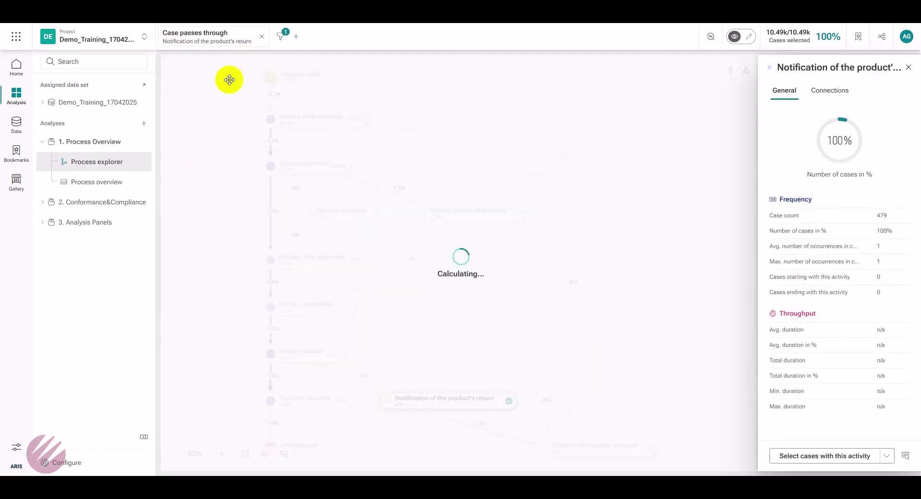
# Step: Open the Process overview for the filtered cases, preview the metrics for 12/2022 in the monthly cases chart, and discard that time frame
pyautogui.click(105, 195)
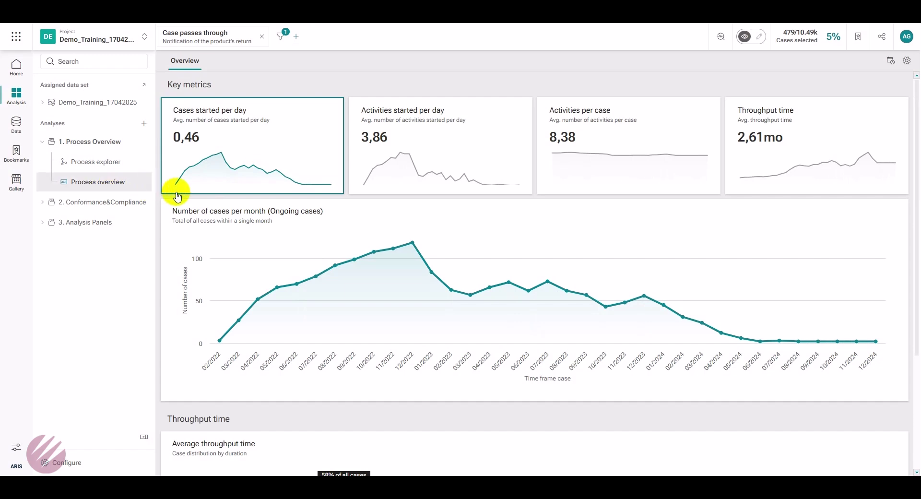
pyautogui.click(413, 243)
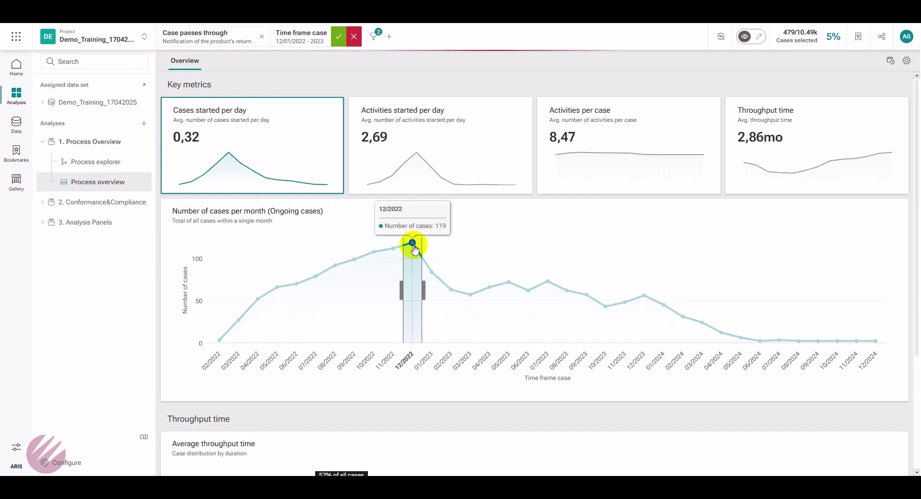
pyautogui.click(354, 37)
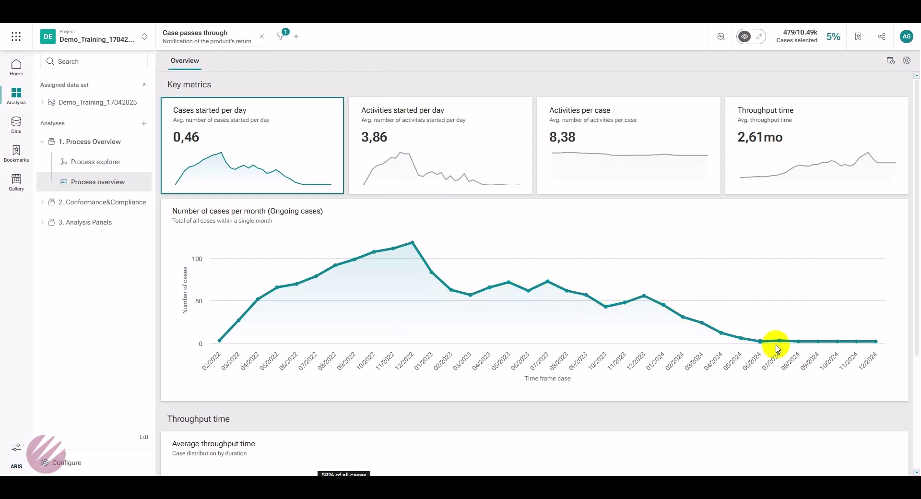
# Step: Select 12/2024 in the monthly cases chart to preview the key metrics of the product return cases
pyautogui.click(877, 343)
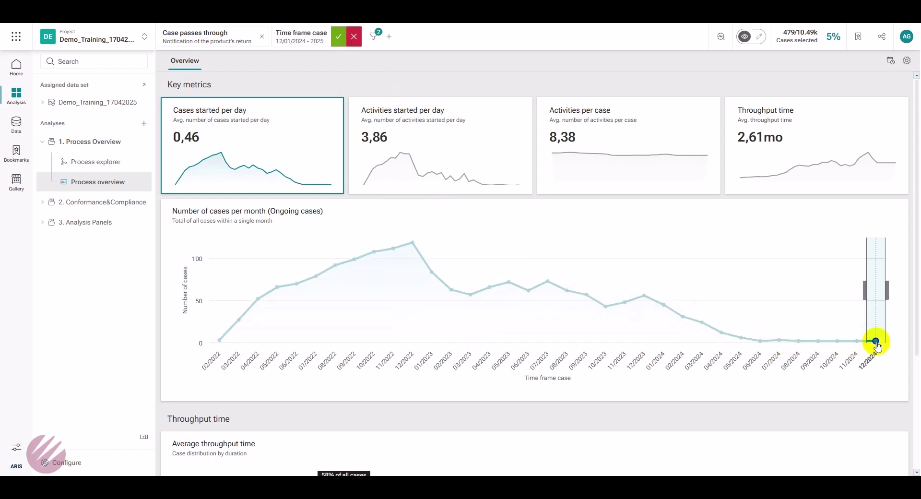